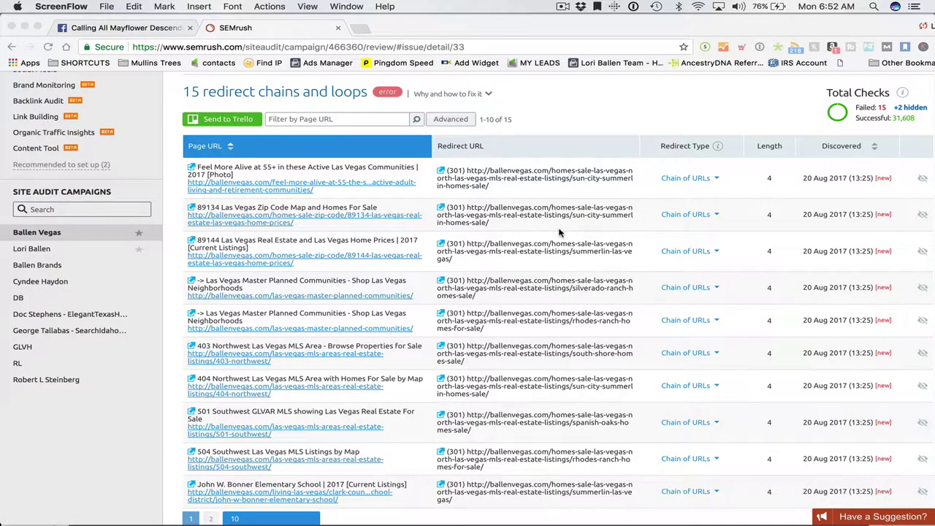
{"action": "scroll", "coordinate": [559, 232], "scroll_direction": "up", "scroll_amount": 3}
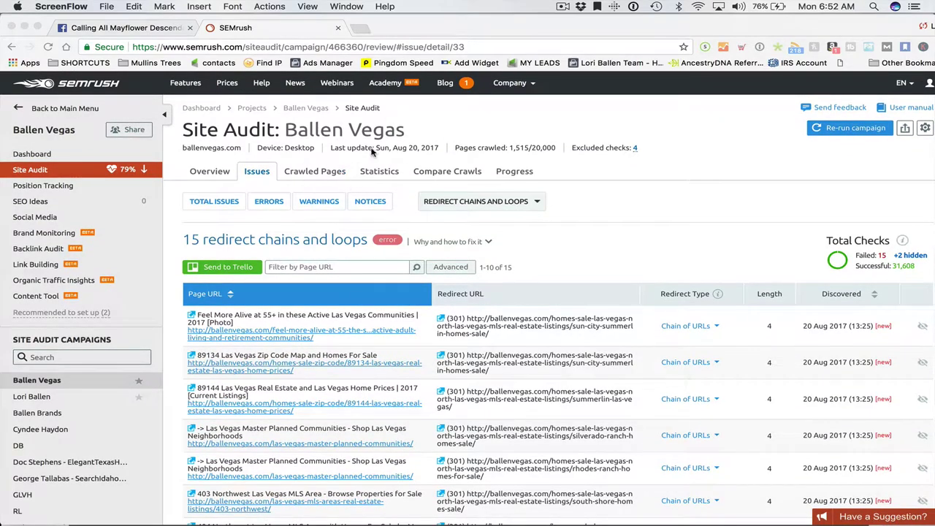
{"action": "scroll", "coordinate": [584, 248], "scroll_direction": "down", "scroll_amount": 2}
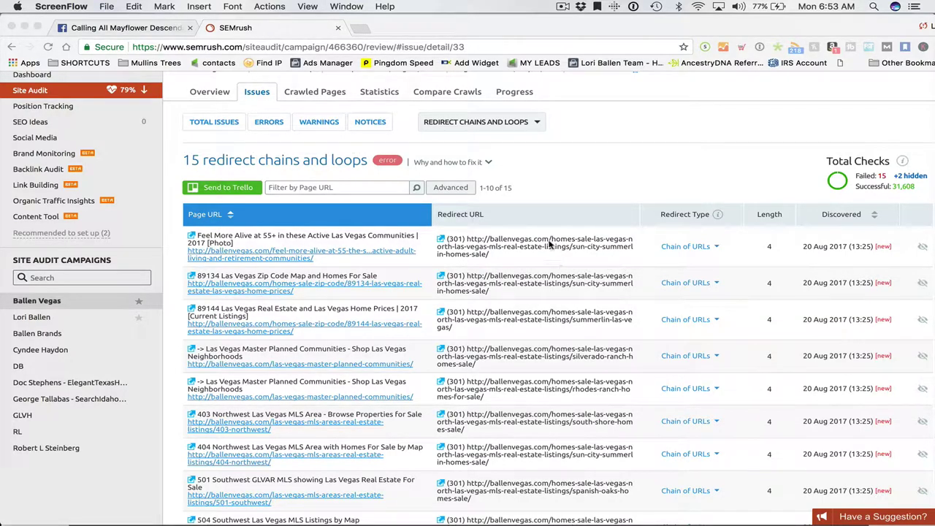
{"action": "left_click", "coordinate": [498, 259]}
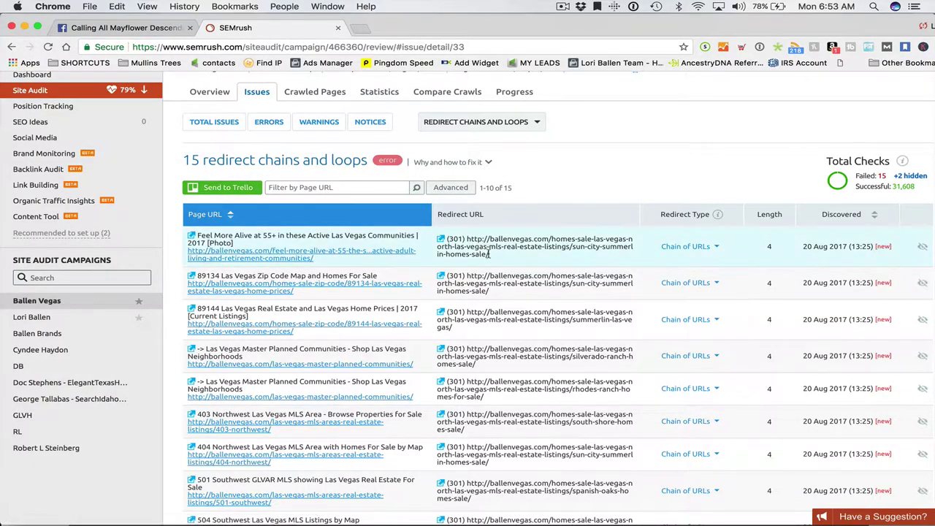
{"action": "left_click", "coordinate": [714, 248]}
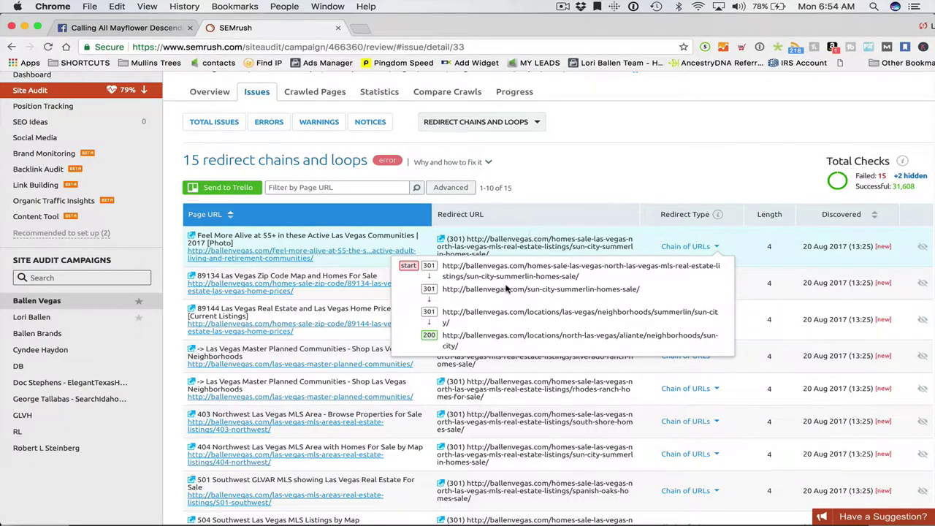
{"action": "left_click", "coordinate": [544, 216]}
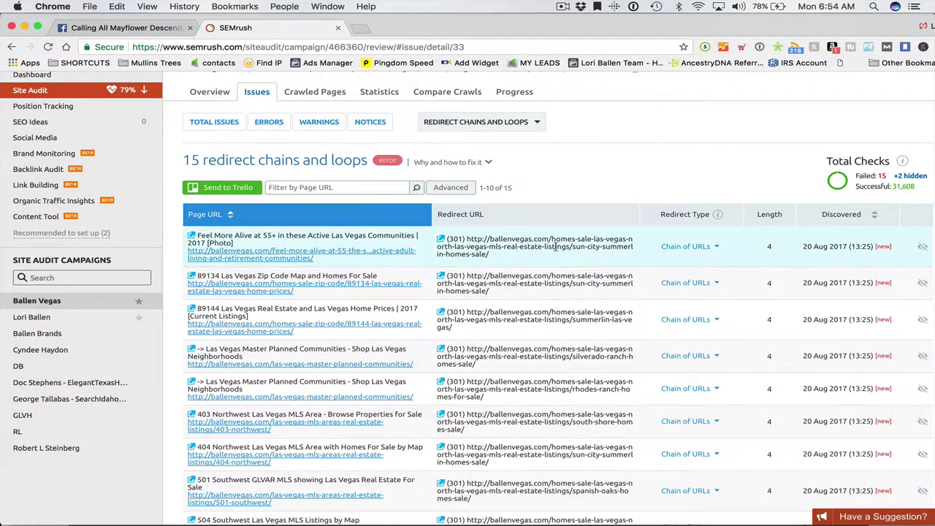
Step: Open the flagged 'Feel More Alive at 55+ in these Active Las Vegas Communities' post in WordPress's editor
{"action": "left_click", "coordinate": [192, 239]}
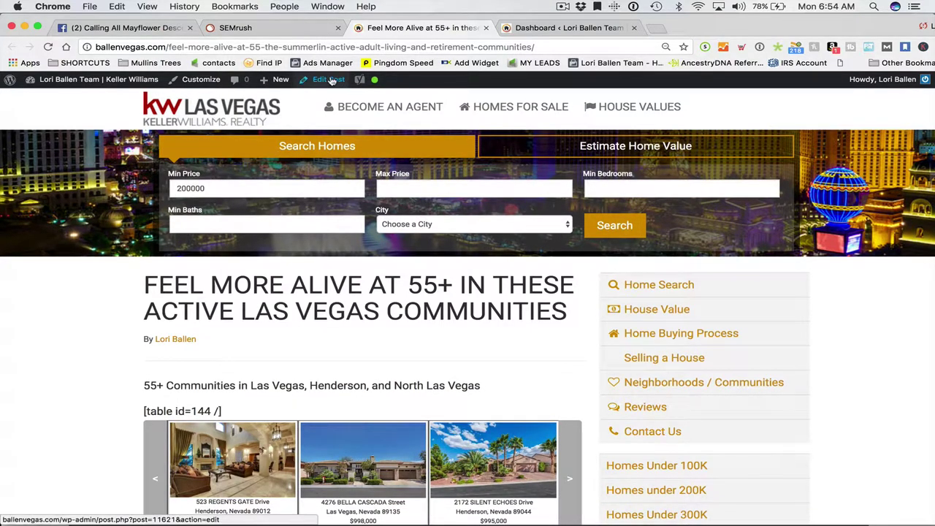
{"action": "left_click", "coordinate": [331, 81]}
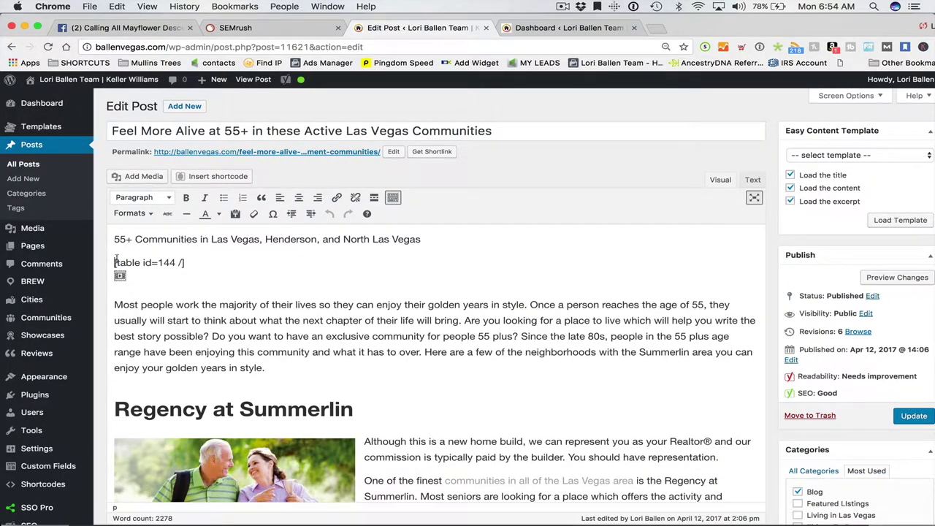
Step: Delete the [table id=144 /] shortcode from the post
{"action": "left_click_drag", "start_coordinate": [192, 261], "coordinate": [112, 264]}
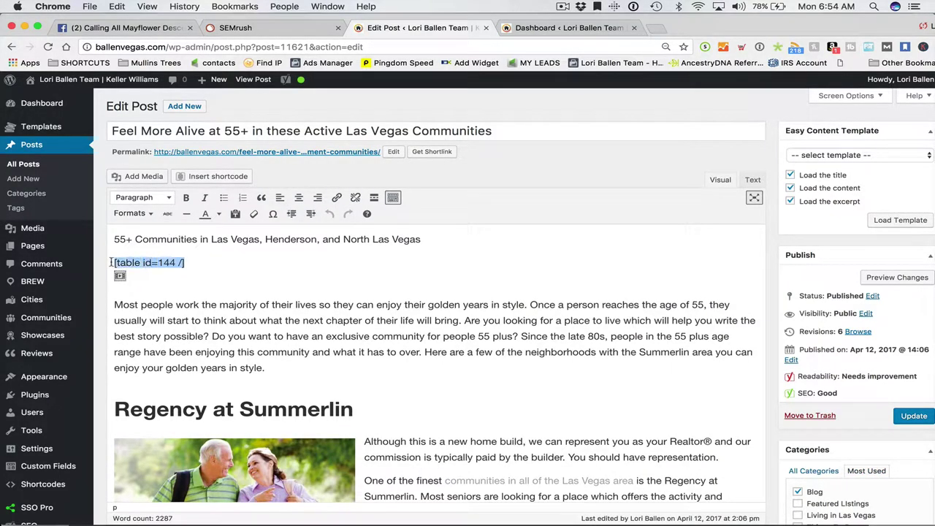
{"action": "key", "text": "BackSpace"}
{"action": "key", "text": "BackSpace"}
{"action": "scroll", "coordinate": [471, 293], "scroll_direction": "down", "scroll_amount": 10}
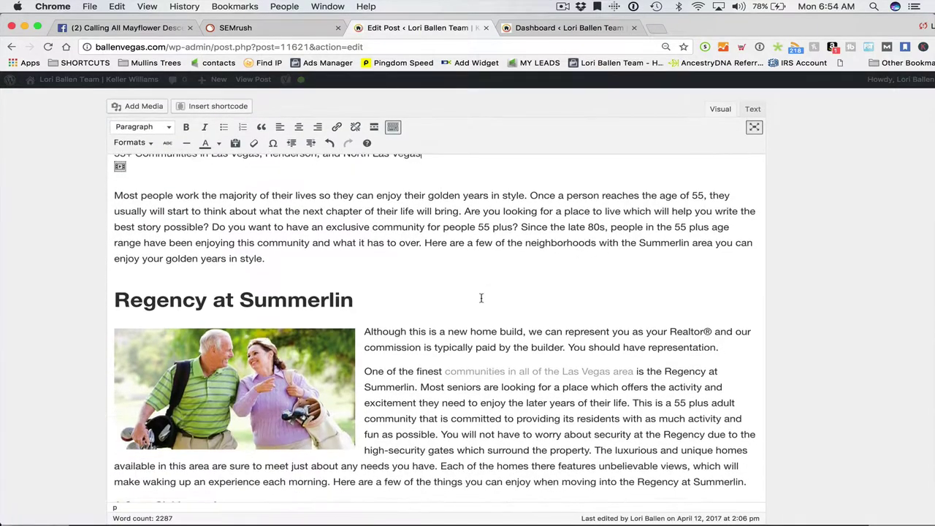
{"action": "scroll", "coordinate": [480, 297], "scroll_direction": "down", "scroll_amount": 2}
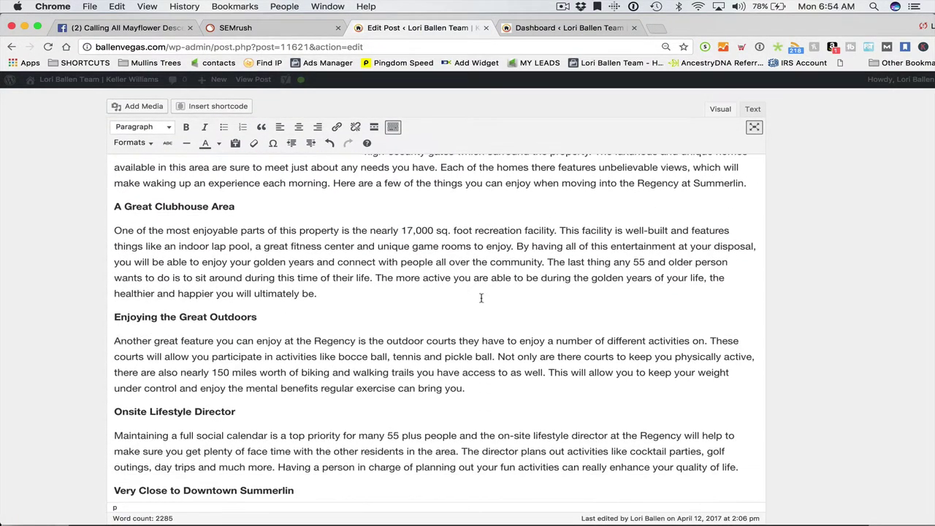
Step: Find 'sun city summerlin' in the page and reveal the 'See homes for sale' link's URL
{"action": "key", "text": "cmd+f"}
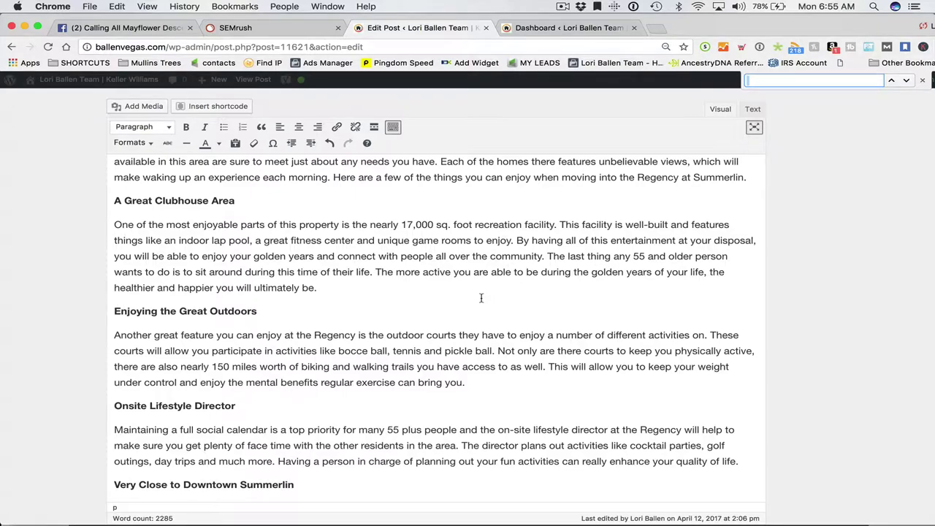
{"action": "type", "text": "sun"}
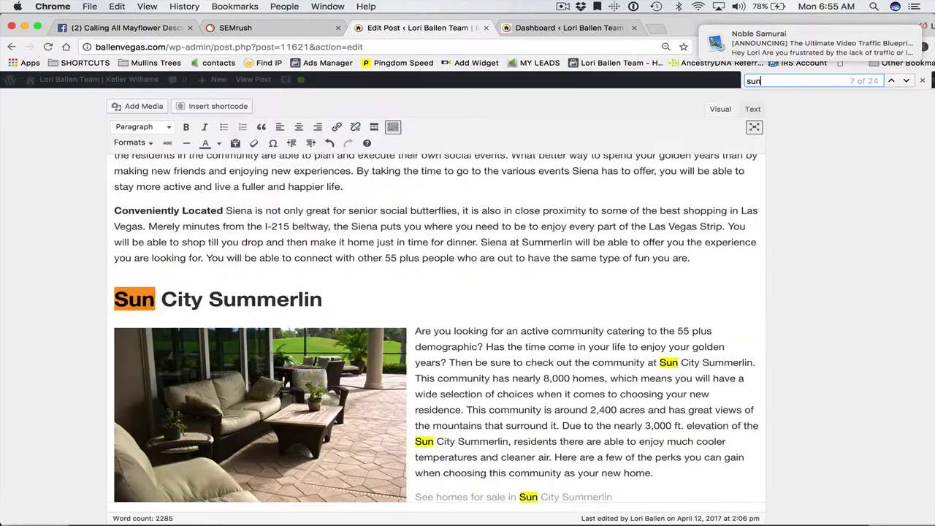
{"action": "type", "text": " city summerlin"}
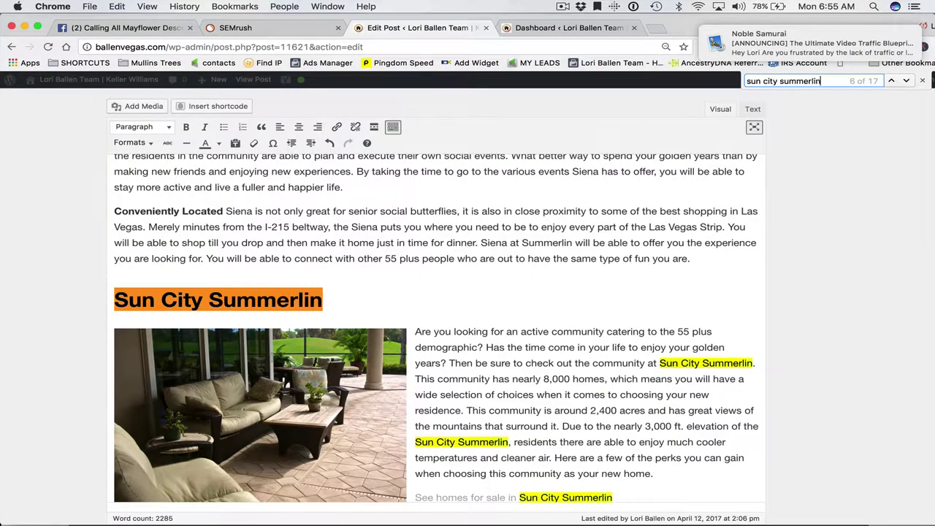
{"action": "scroll", "coordinate": [527, 358], "scroll_direction": "down", "scroll_amount": 6}
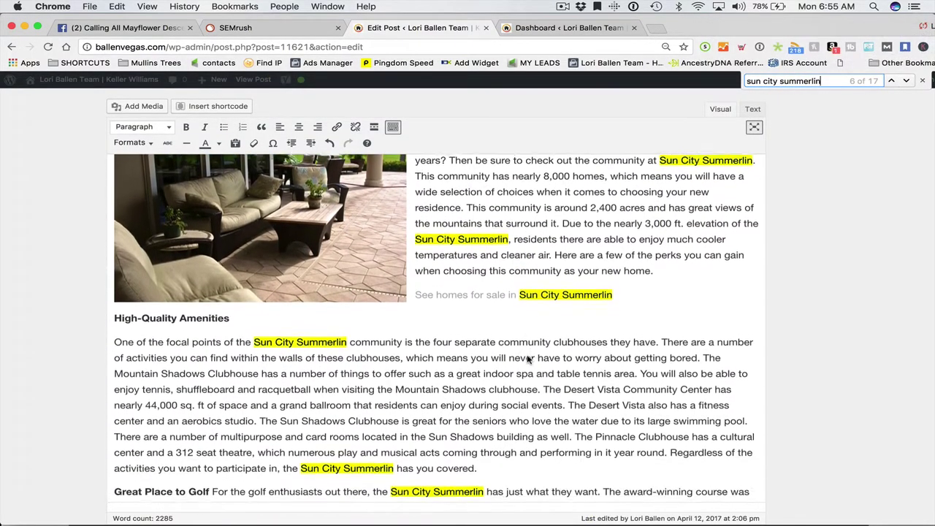
{"action": "left_click", "coordinate": [482, 268]}
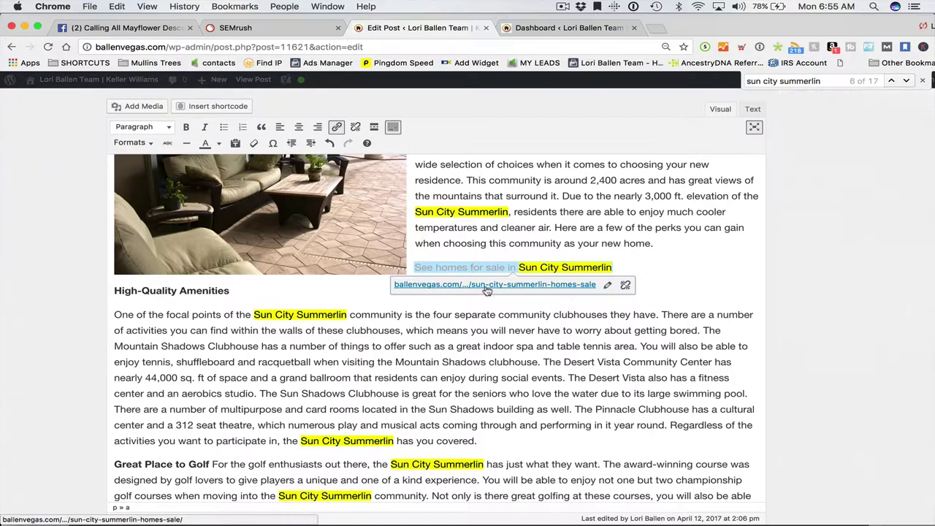
Step: Open the link's old target in a new tab and browse to the Aliante homes for sale page
{"action": "right_click", "coordinate": [487, 290]}
{"action": "left_click", "coordinate": [515, 292]}
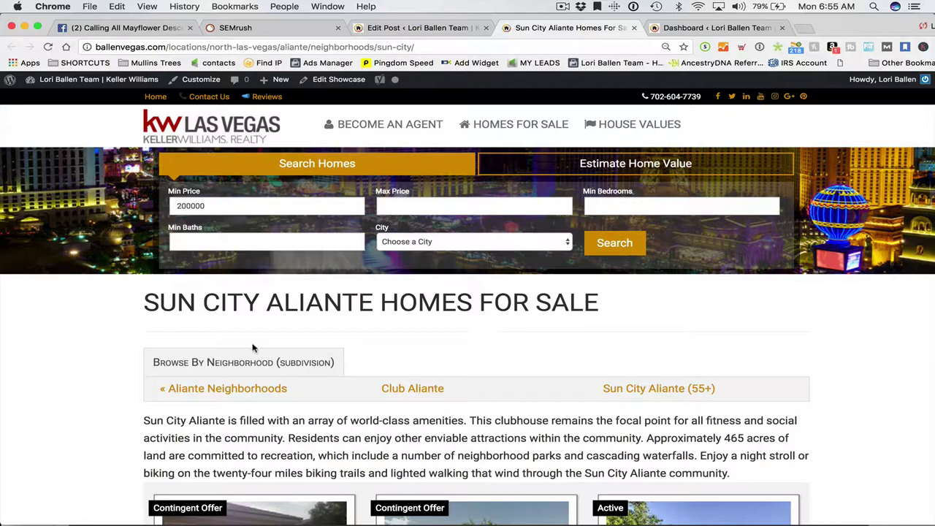
{"action": "scroll", "coordinate": [252, 348], "scroll_direction": "down", "scroll_amount": 1}
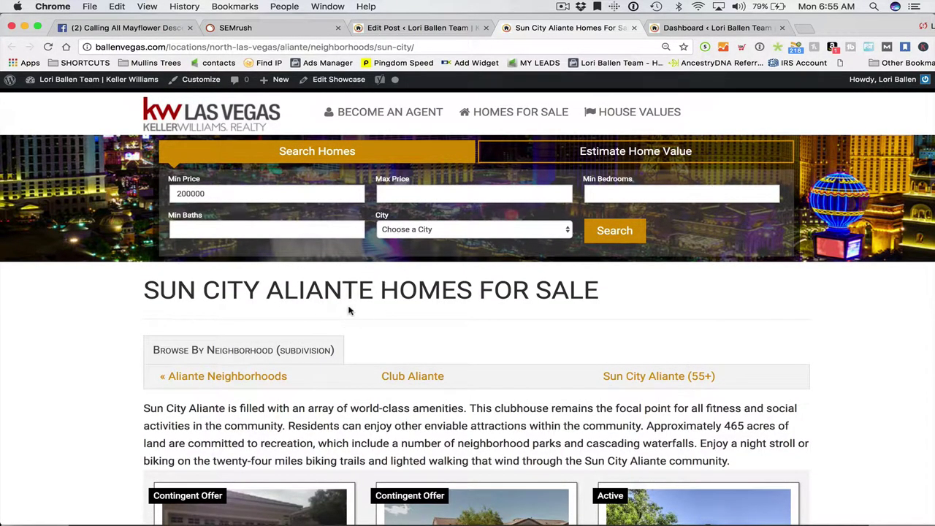
{"action": "scroll", "coordinate": [407, 317], "scroll_direction": "down", "scroll_amount": 5}
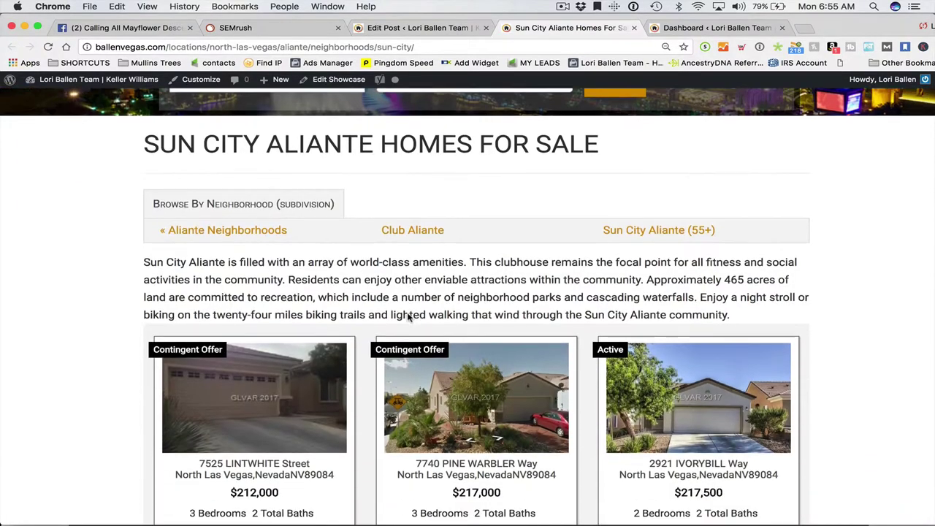
{"action": "left_click", "coordinate": [229, 209]}
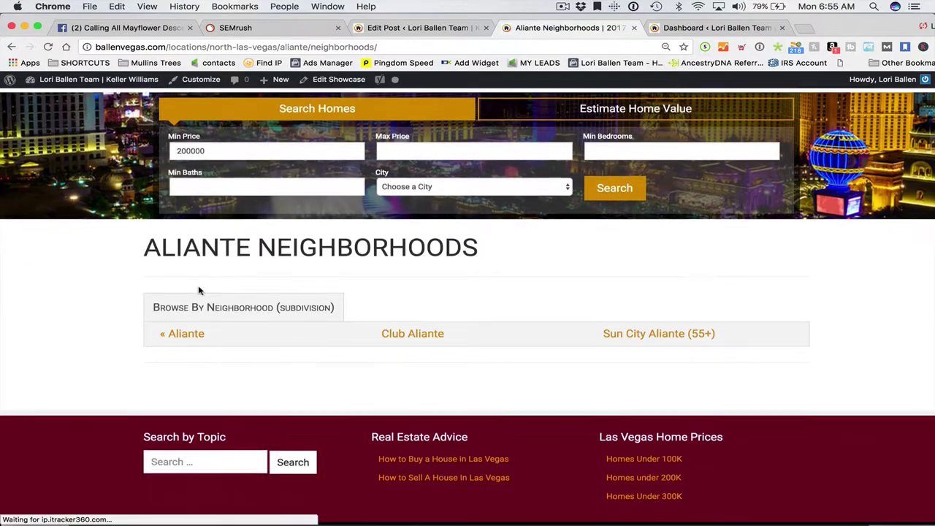
{"action": "scroll", "coordinate": [200, 291], "scroll_direction": "down", "scroll_amount": 1}
{"action": "left_click", "coordinate": [183, 291]}
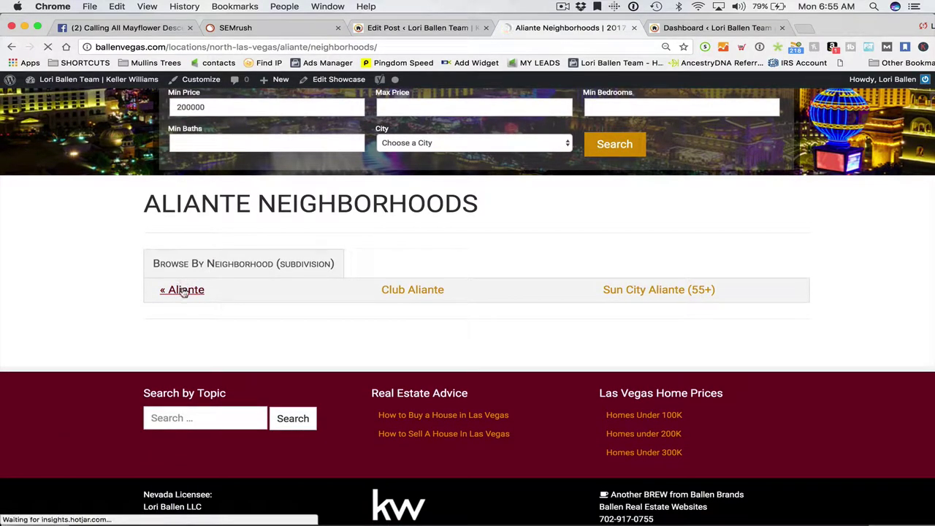
Step: Search the site for 'sun city summerlin', open Sun City Summerlin Homes For Sale, and copy its URL
{"action": "scroll", "coordinate": [183, 294], "scroll_direction": "down", "scroll_amount": 5}
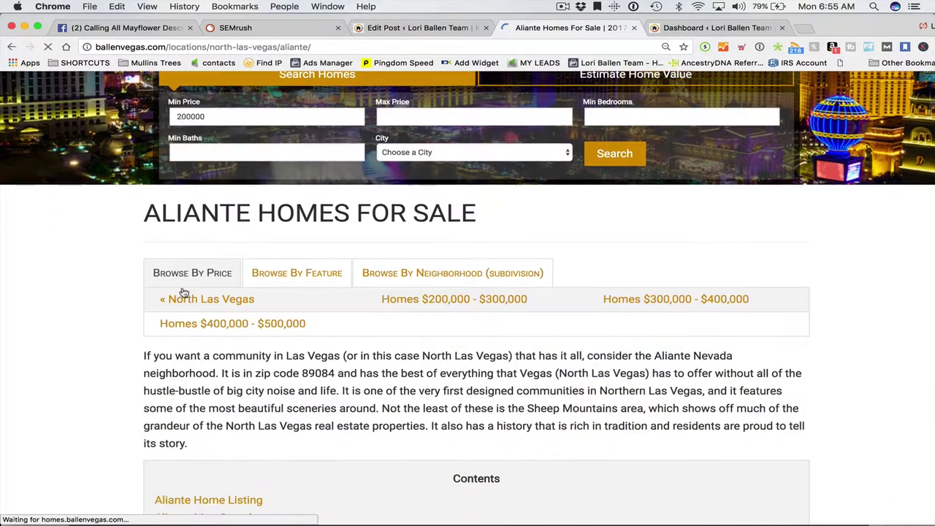
{"action": "scroll", "coordinate": [384, 283], "scroll_direction": "down", "scroll_amount": 20}
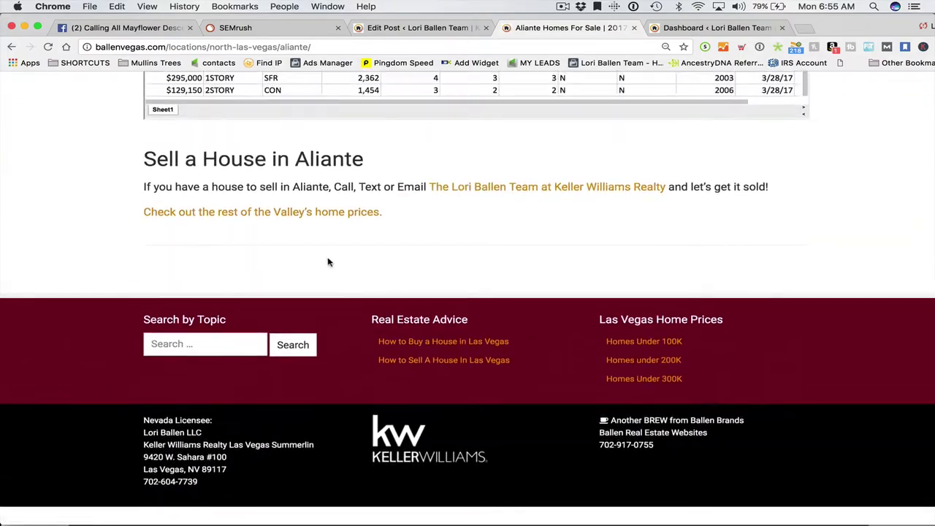
{"action": "left_click", "coordinate": [205, 362]}
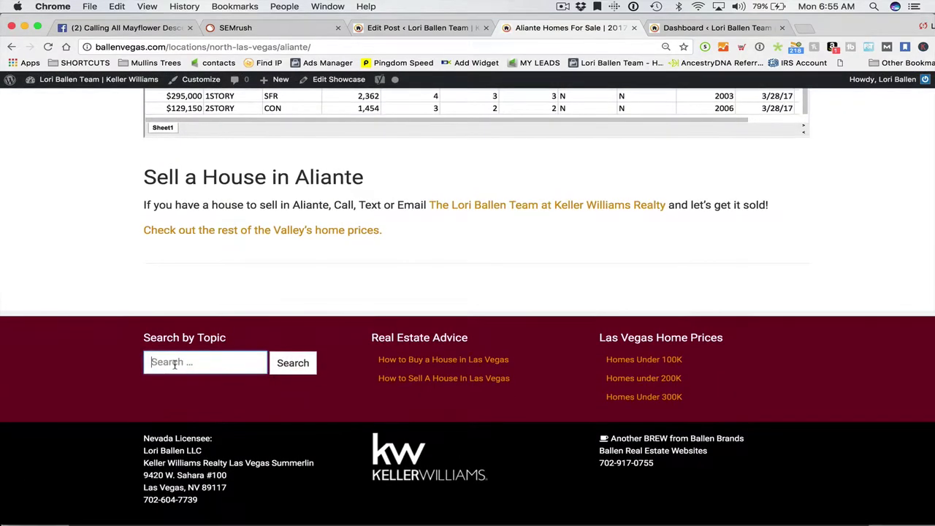
{"action": "type", "text": "sun city summerlin"}
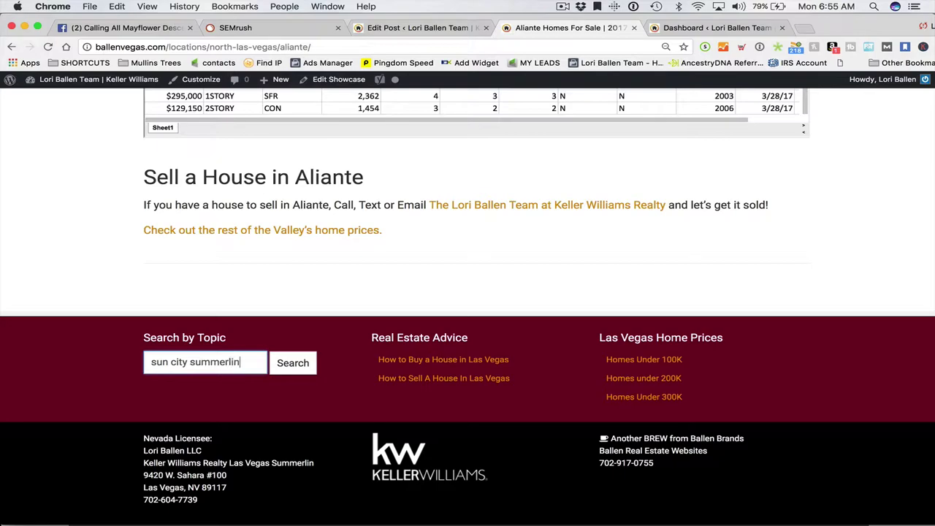
{"action": "key", "text": "Return"}
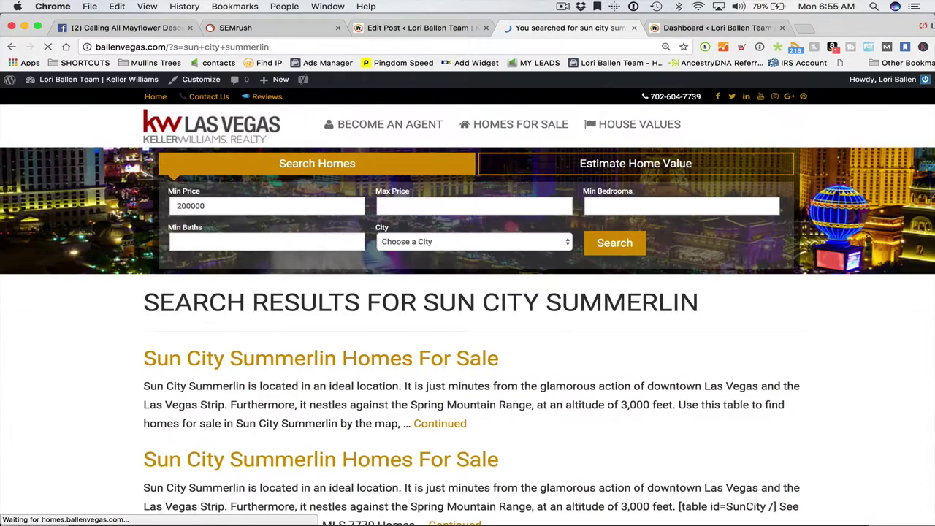
{"action": "left_click", "coordinate": [291, 361]}
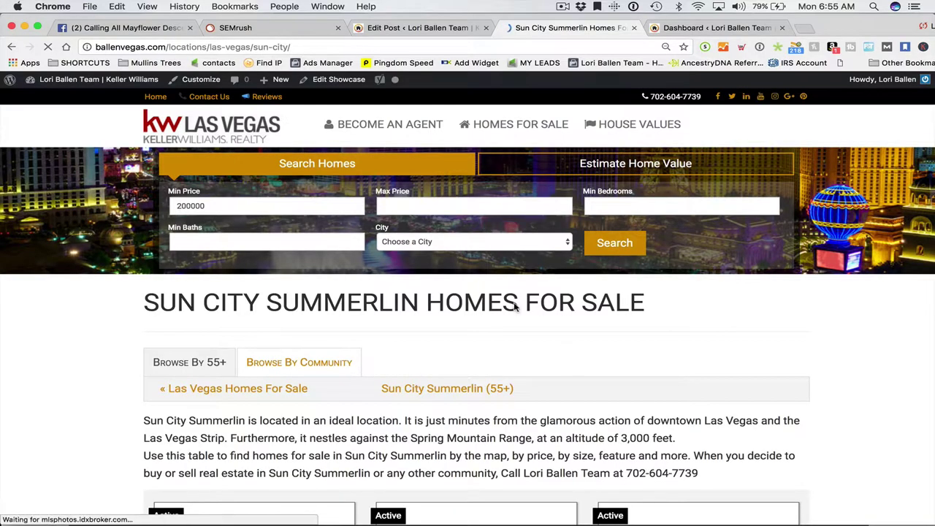
{"action": "scroll", "coordinate": [563, 339], "scroll_direction": "down", "scroll_amount": 10}
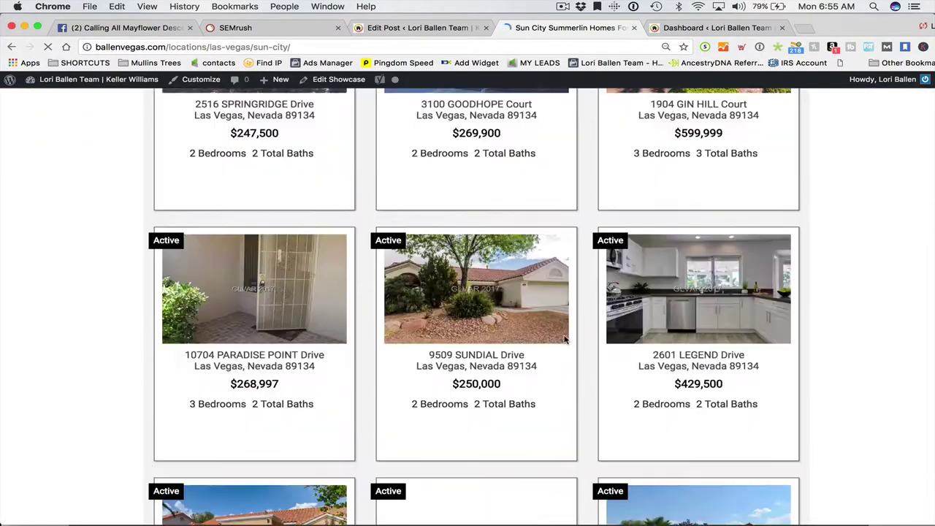
{"action": "scroll", "coordinate": [563, 338], "scroll_direction": "up", "scroll_amount": 1}
{"action": "scroll", "coordinate": [563, 339], "scroll_direction": "down", "scroll_amount": 5}
{"action": "scroll", "coordinate": [563, 338], "scroll_direction": "up", "scroll_amount": 15}
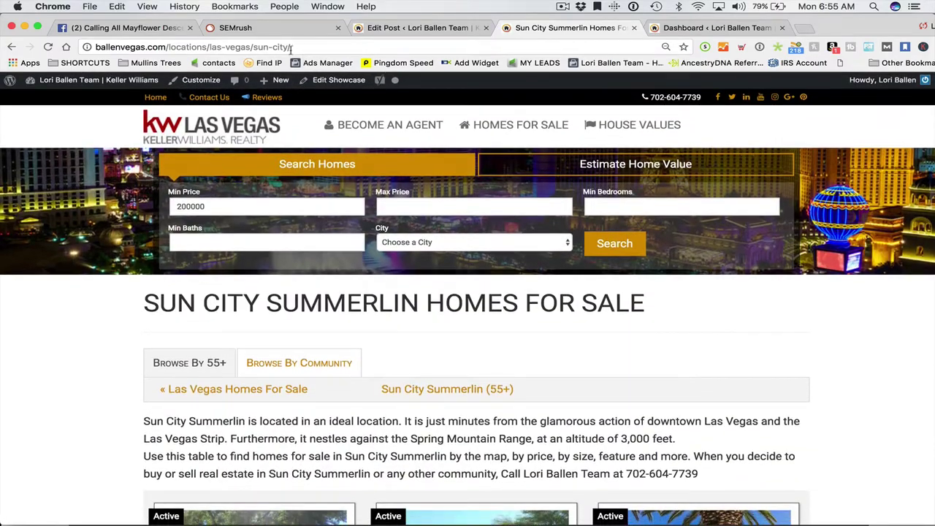
{"action": "left_click", "coordinate": [286, 48]}
{"action": "key", "text": "super+c"}
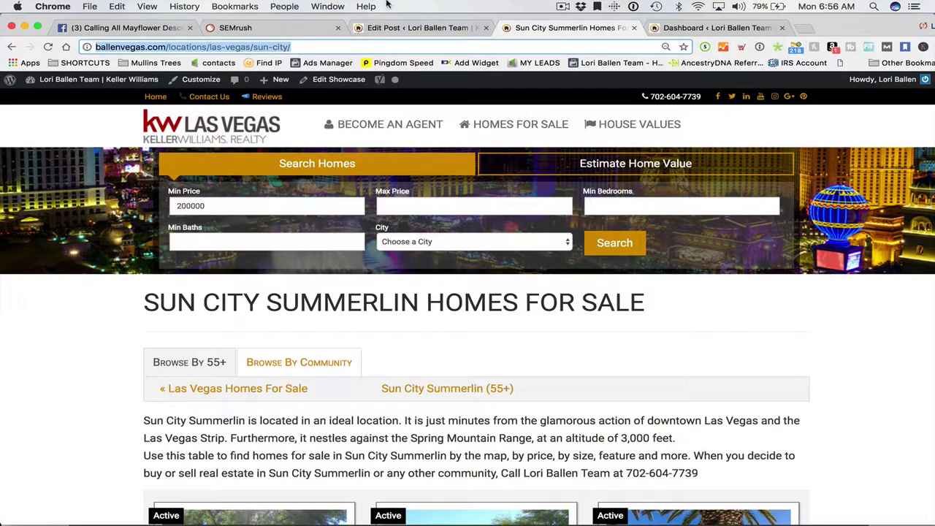
Step: Replace the 'See homes for sale in Sun City Summerlin' link with the /locations/las-vegas/sun-city/ address
{"action": "left_click", "coordinate": [403, 27]}
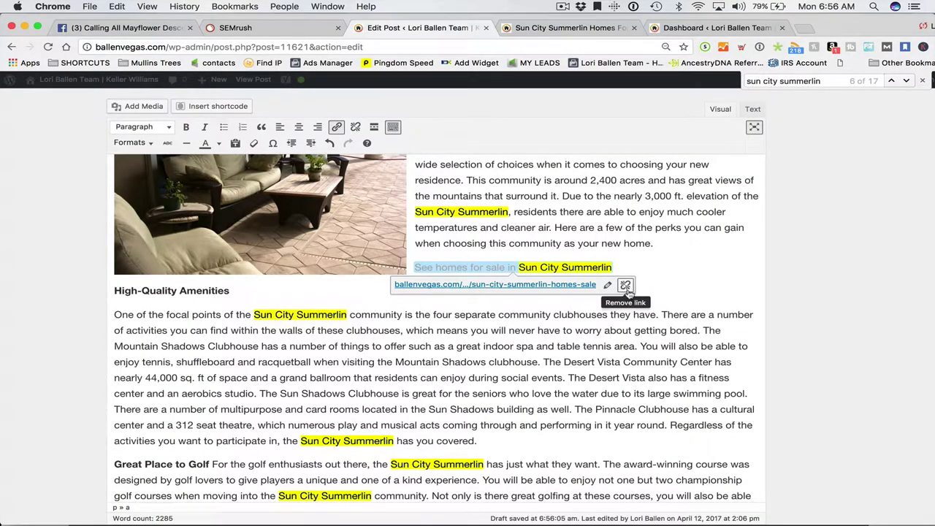
{"action": "left_click", "coordinate": [625, 285]}
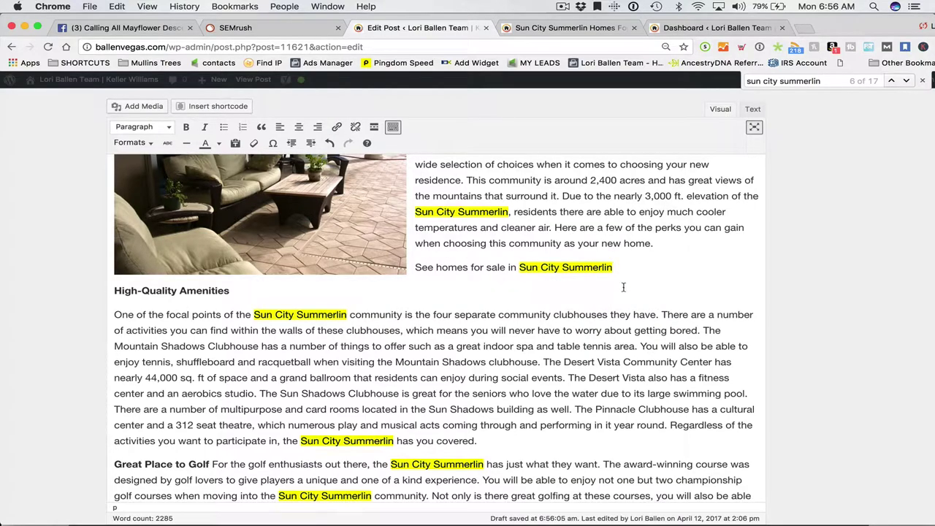
{"action": "left_click_drag", "start_coordinate": [619, 267], "coordinate": [411, 267]}
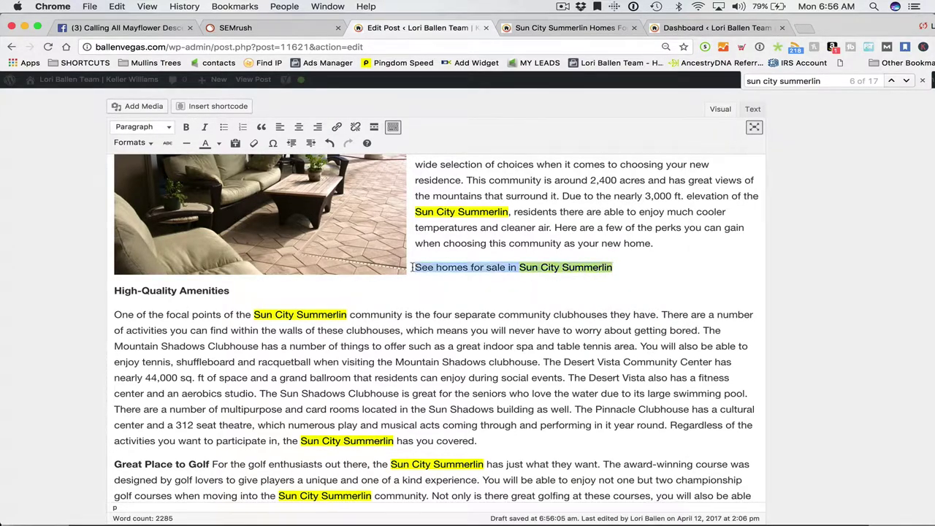
{"action": "left_click", "coordinate": [337, 128]}
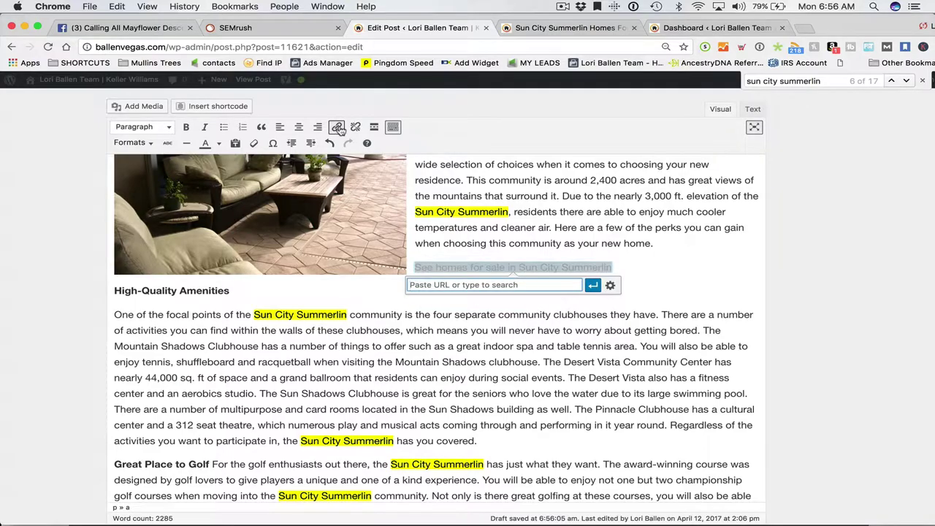
{"action": "key", "text": "super+v"}
{"action": "left_click", "coordinate": [592, 285]}
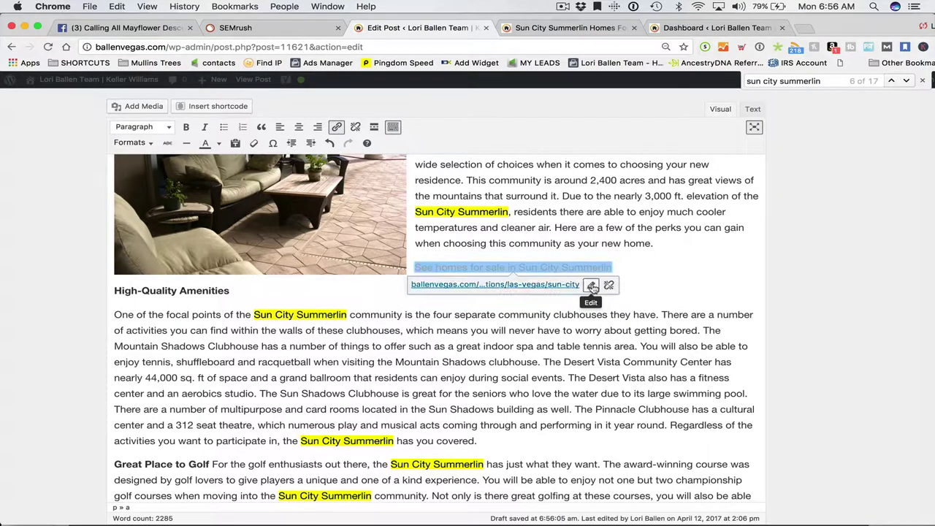
{"action": "left_click", "coordinate": [567, 369]}
{"action": "scroll", "coordinate": [567, 369], "scroll_direction": "down", "scroll_amount": 5}
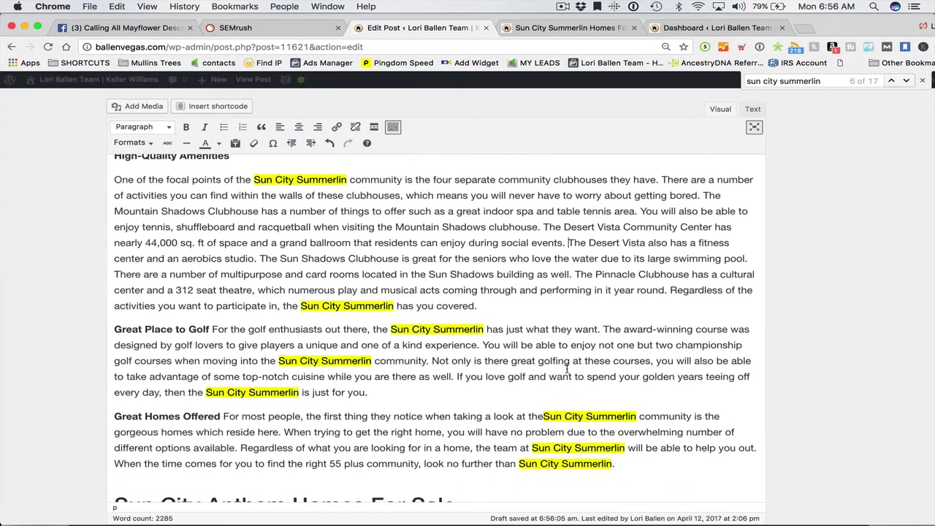
{"action": "scroll", "coordinate": [567, 370], "scroll_direction": "down", "scroll_amount": 5}
{"action": "scroll", "coordinate": [567, 369], "scroll_direction": "up", "scroll_amount": 2}
{"action": "scroll", "coordinate": [567, 369], "scroll_direction": "up", "scroll_amount": 3}
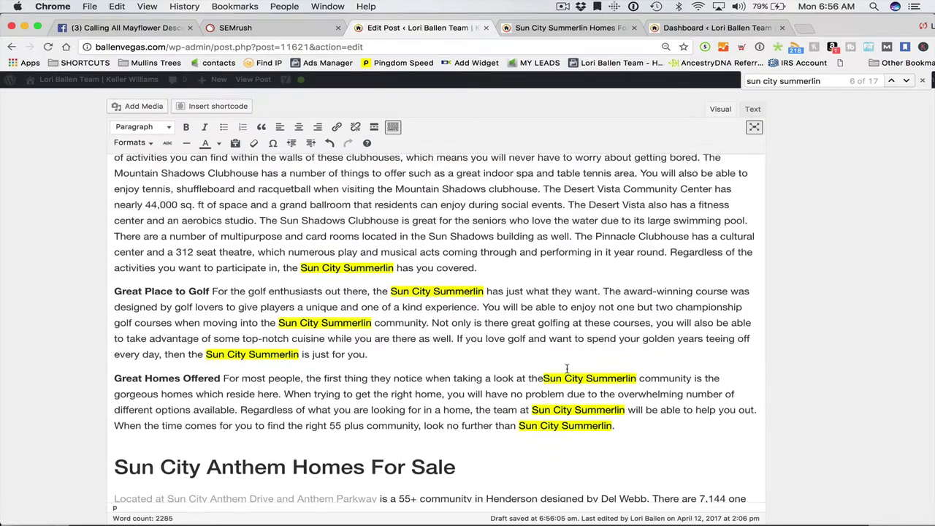
{"action": "scroll", "coordinate": [567, 369], "scroll_direction": "up", "scroll_amount": 20}
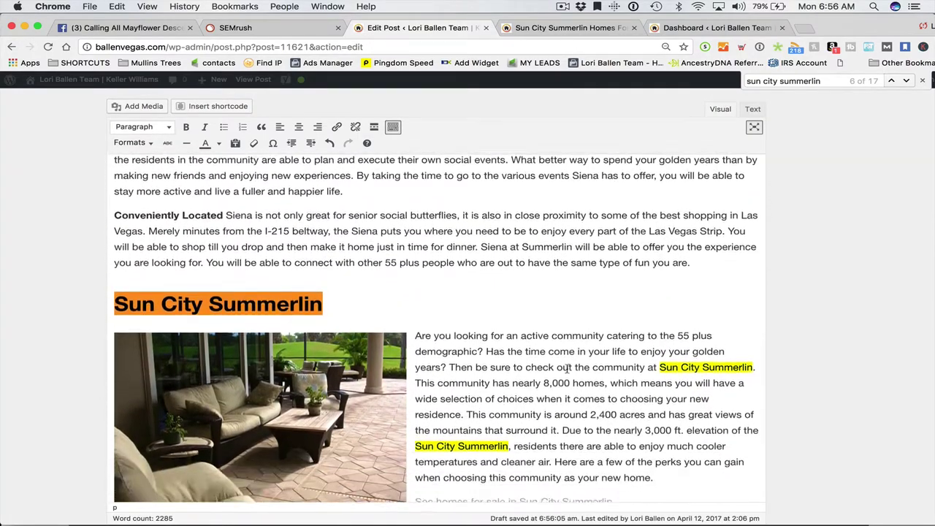
Step: Step through the remaining Sun City Summerlin find matches in the post
{"action": "left_click", "coordinate": [907, 81]}
{"action": "left_click", "coordinate": [907, 81]}
{"action": "left_click", "coordinate": [907, 81]}
{"action": "left_click", "coordinate": [907, 81]}
{"action": "left_click", "coordinate": [907, 81]}
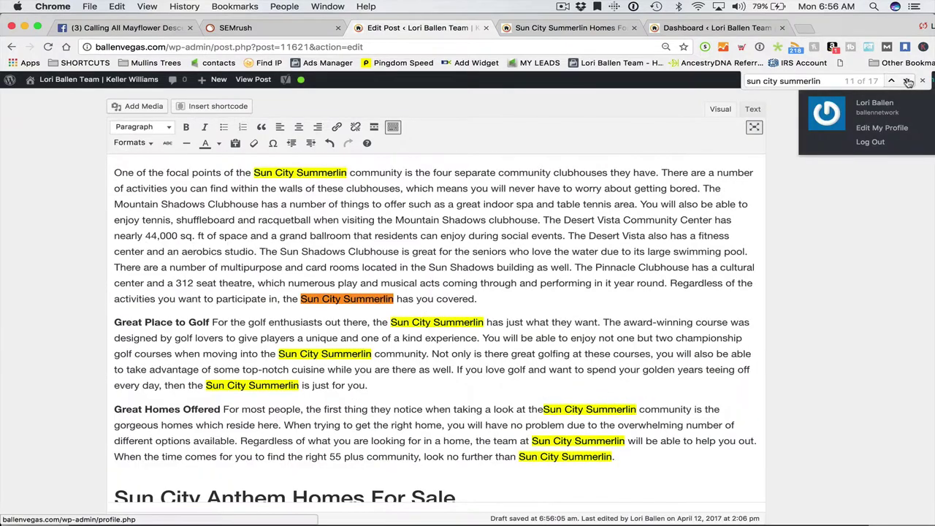
{"action": "left_click", "coordinate": [907, 81]}
{"action": "left_click", "coordinate": [907, 81]}
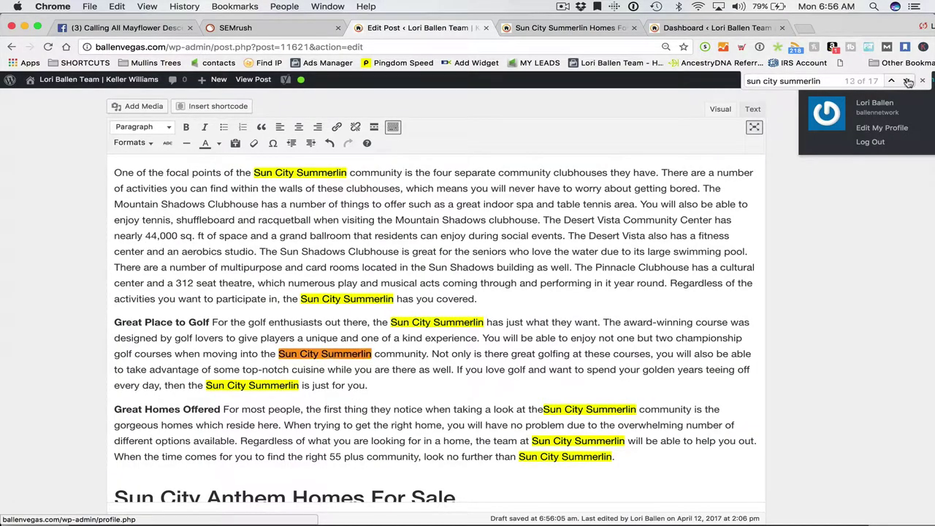
{"action": "left_click", "coordinate": [907, 81]}
{"action": "left_click", "coordinate": [906, 81]}
{"action": "left_click", "coordinate": [907, 81]}
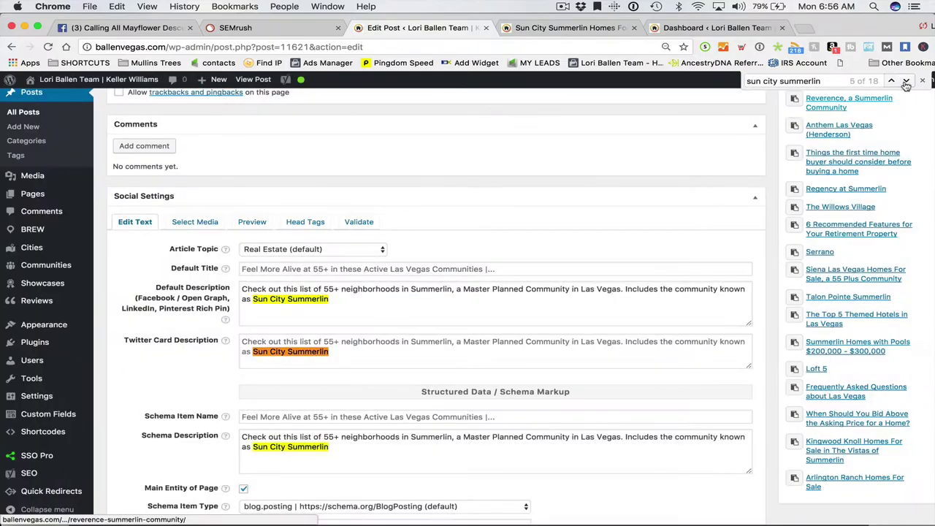
{"action": "left_click", "coordinate": [906, 81]}
{"action": "left_click", "coordinate": [906, 81]}
{"action": "left_click", "coordinate": [907, 81]}
{"action": "left_click", "coordinate": [907, 81]}
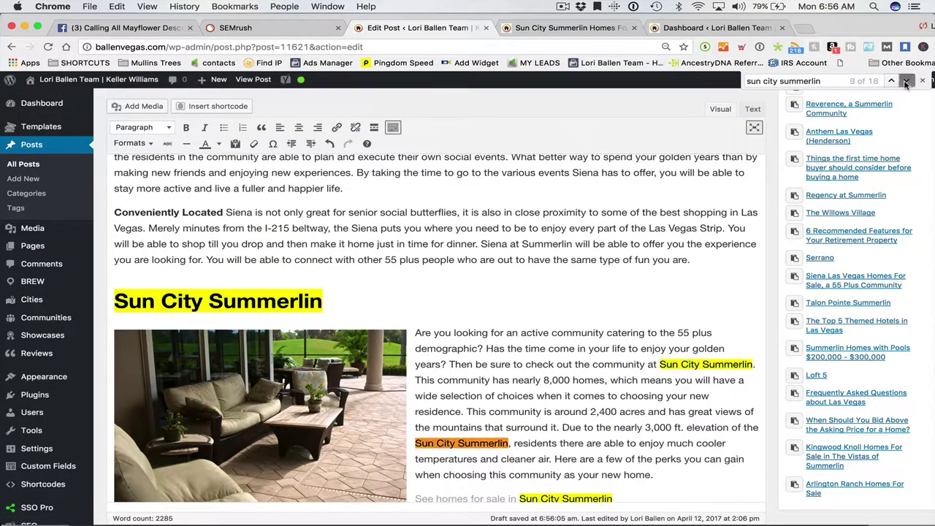
{"action": "left_click", "coordinate": [906, 81]}
{"action": "left_click", "coordinate": [907, 81]}
{"action": "left_click", "coordinate": [906, 81]}
{"action": "left_click", "coordinate": [906, 81]}
Step: Save the post with Update and return to the SEMrush redirect chains report
{"action": "scroll", "coordinate": [760, 309], "scroll_direction": "up", "scroll_amount": 5}
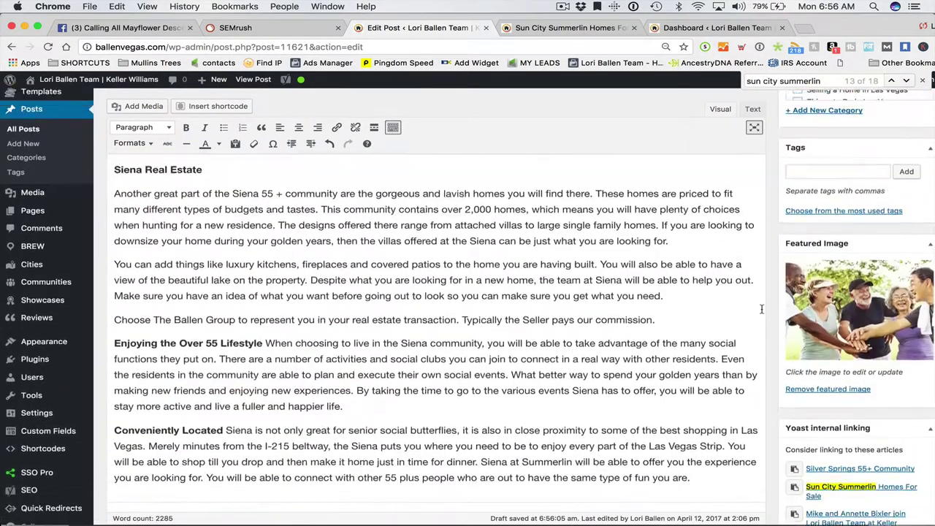
{"action": "scroll", "coordinate": [761, 309], "scroll_direction": "up", "scroll_amount": 5}
{"action": "left_click", "coordinate": [912, 280]}
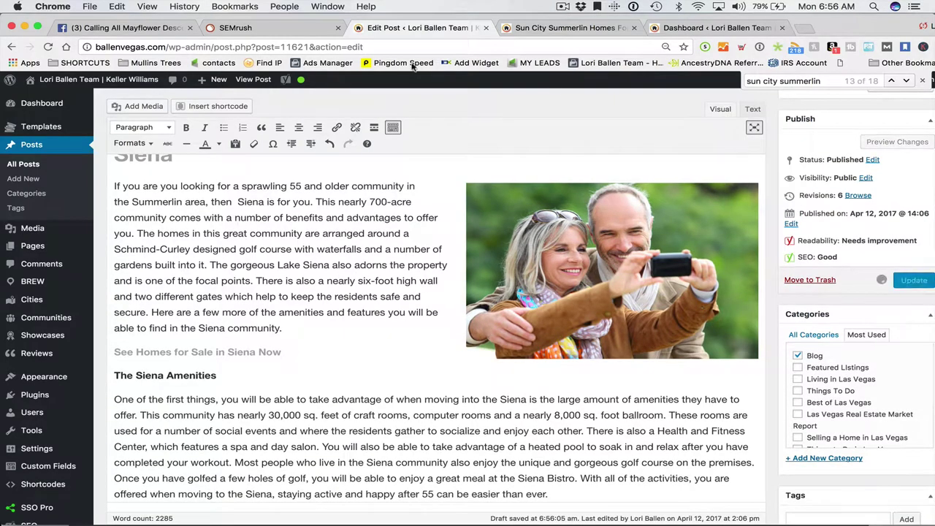
{"action": "left_click", "coordinate": [254, 30]}
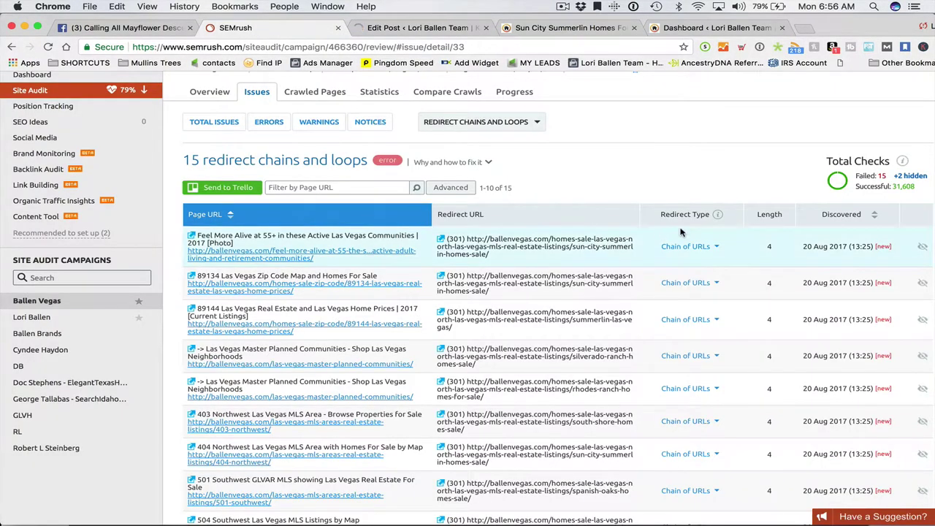
Step: Hide the Feel More Alive at 55+ row, restoring the accidentally hidden 89134 zip code page
{"action": "left_click", "coordinate": [922, 247]}
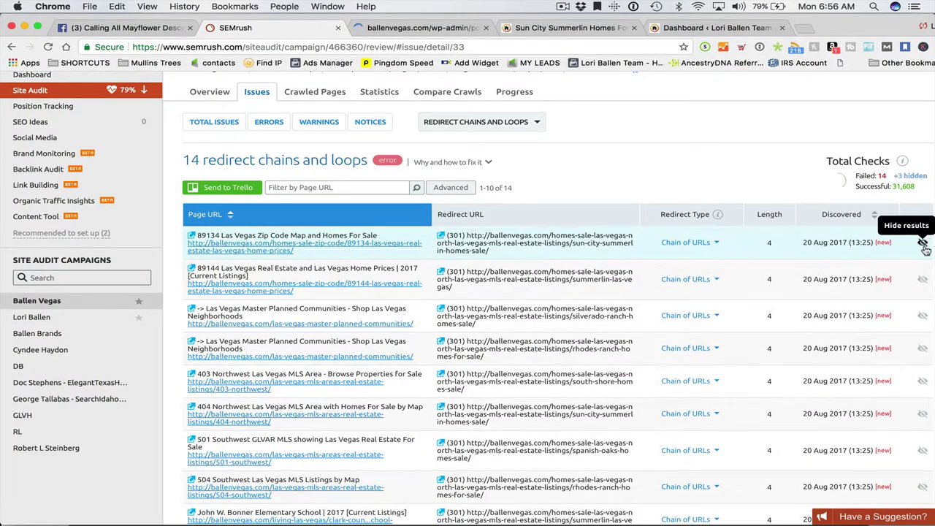
{"action": "left_click", "coordinate": [922, 247]}
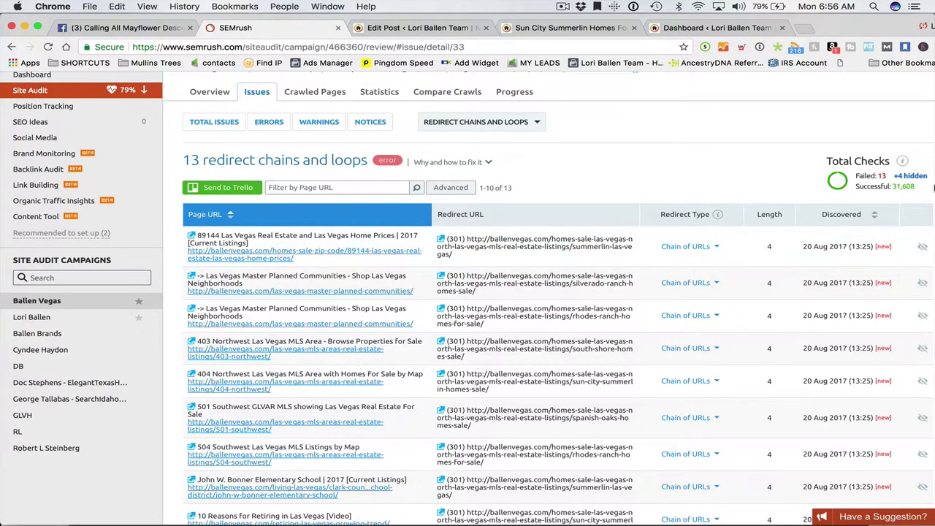
{"action": "left_click", "coordinate": [904, 177]}
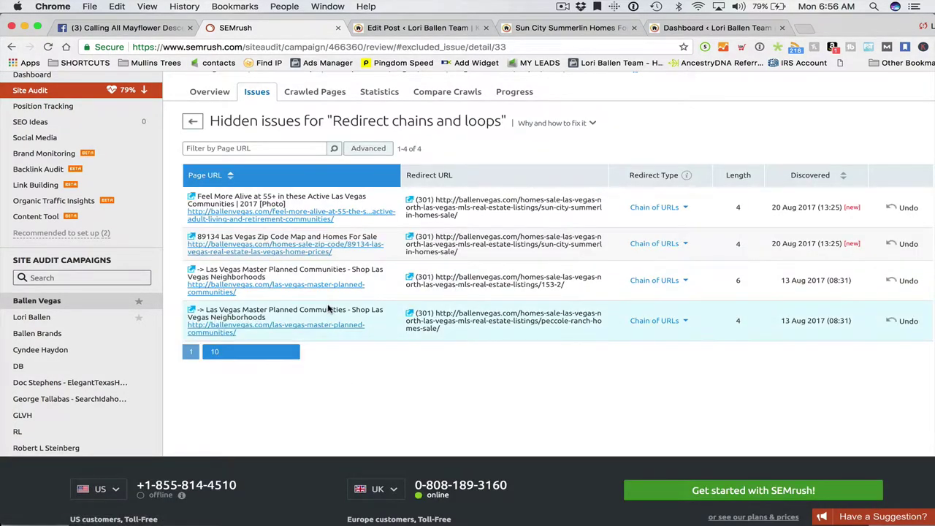
{"action": "left_click", "coordinate": [906, 245]}
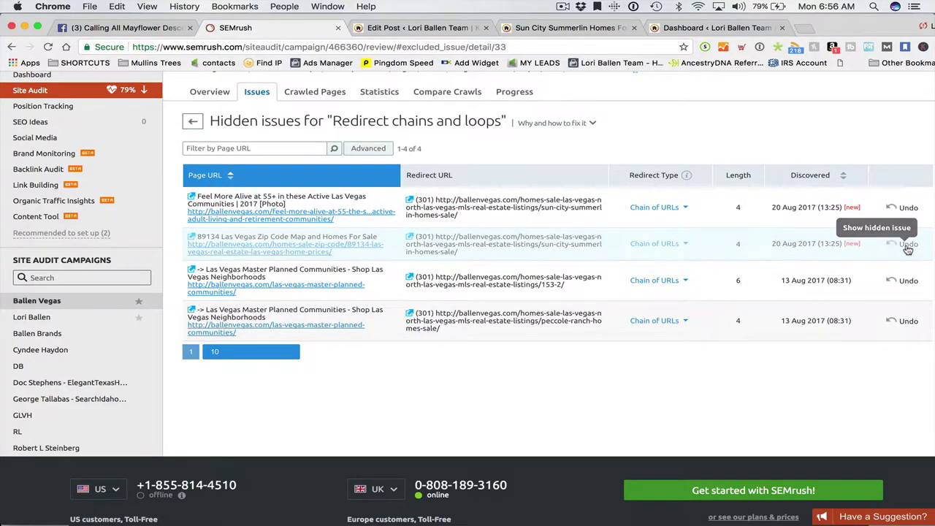
{"action": "left_click", "coordinate": [192, 121]}
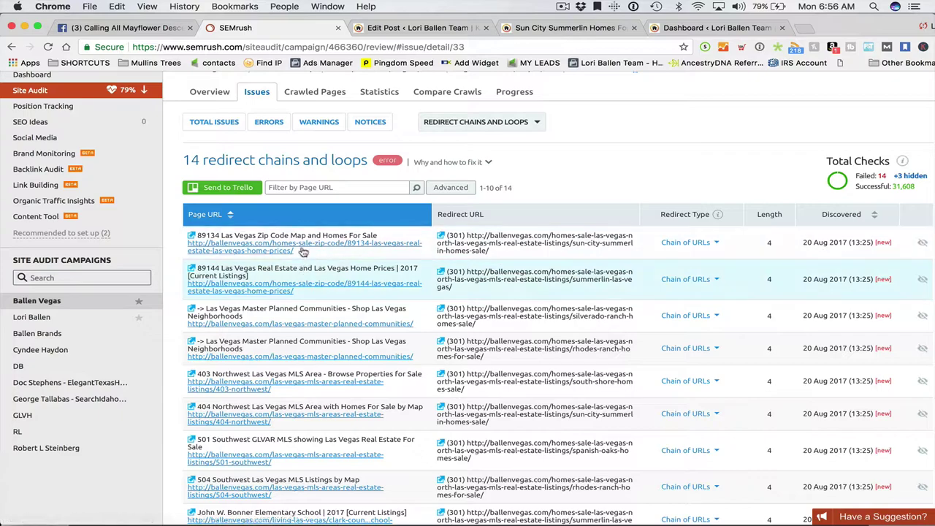
{"action": "scroll", "coordinate": [286, 434], "scroll_direction": "down", "scroll_amount": 1}
{"action": "scroll", "coordinate": [287, 434], "scroll_direction": "down", "scroll_amount": 3}
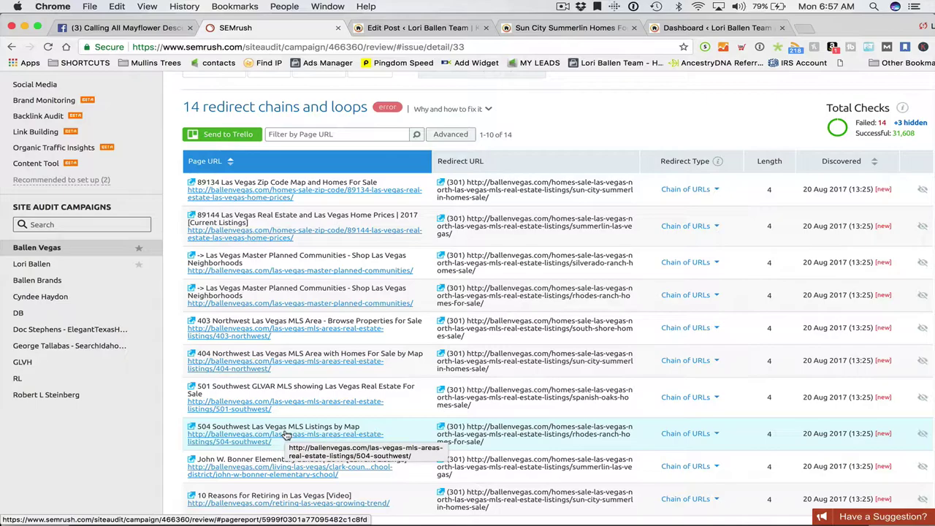
{"action": "scroll", "coordinate": [286, 434], "scroll_direction": "down", "scroll_amount": 2}
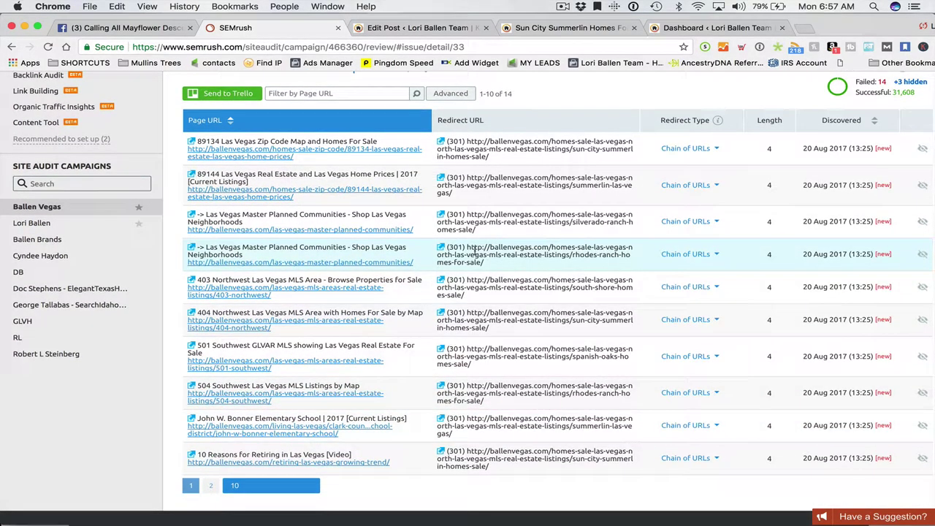
{"action": "scroll", "coordinate": [475, 252], "scroll_direction": "up", "scroll_amount": 1}
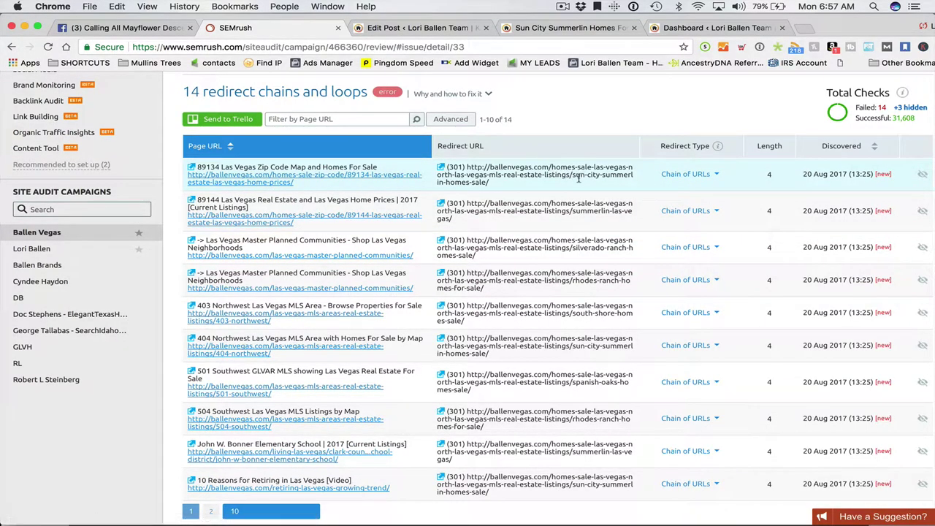
{"action": "left_click_drag", "start_coordinate": [584, 175], "coordinate": [648, 179]}
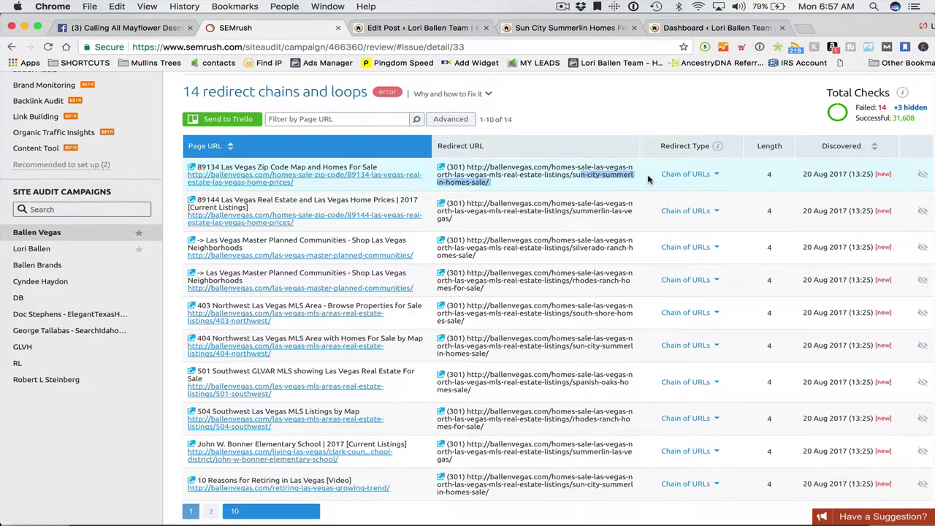
{"action": "left_click", "coordinate": [555, 213]}
{"action": "left_click_drag", "start_coordinate": [570, 212], "coordinate": [645, 248]}
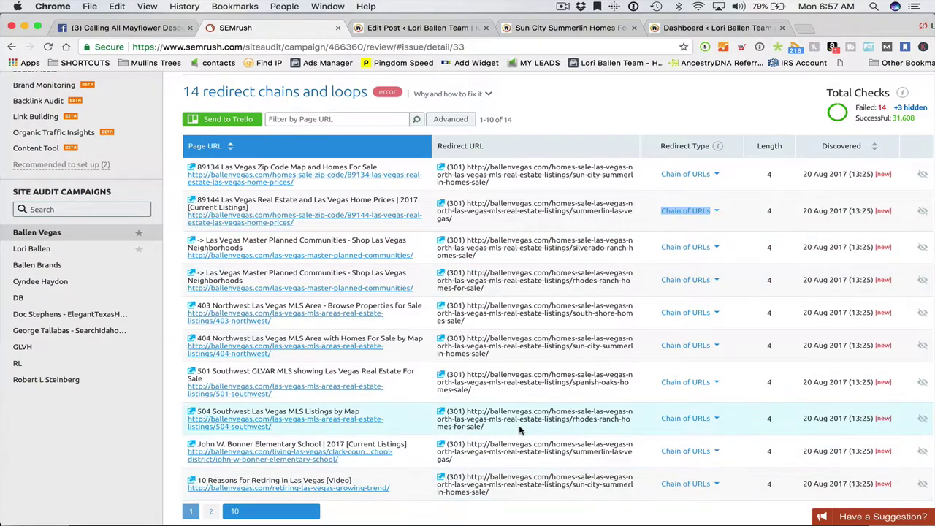
{"action": "scroll", "coordinate": [520, 429], "scroll_direction": "down", "scroll_amount": 2}
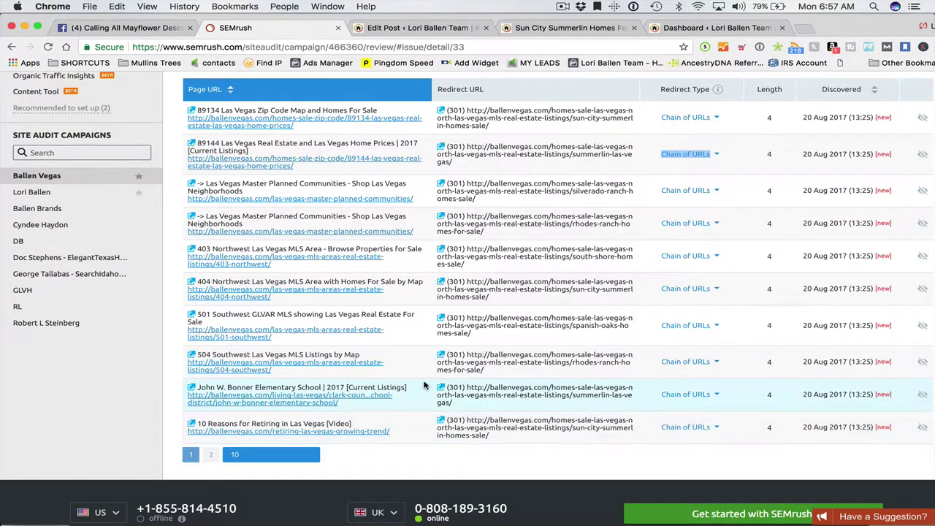
{"action": "scroll", "coordinate": [406, 338], "scroll_direction": "down", "scroll_amount": 1}
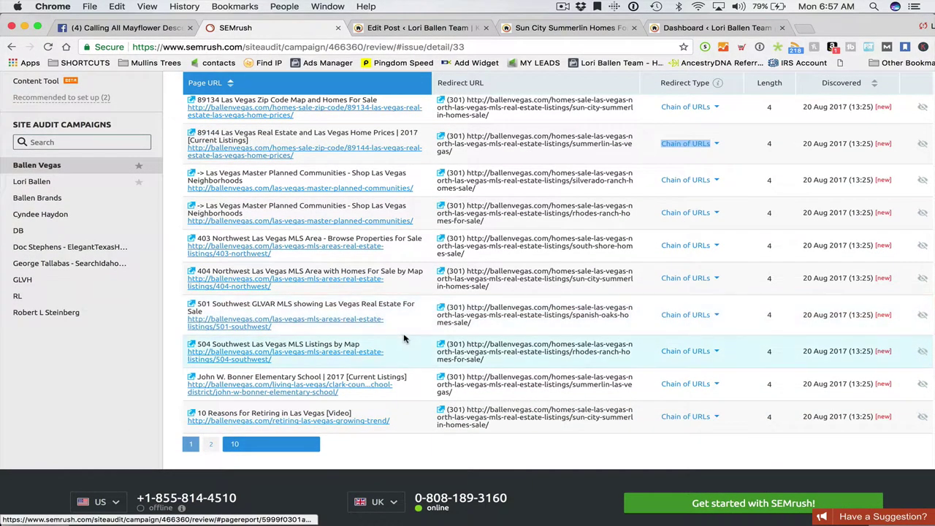
{"action": "scroll", "coordinate": [405, 337], "scroll_direction": "up", "scroll_amount": 2}
{"action": "scroll", "coordinate": [405, 338], "scroll_direction": "down", "scroll_amount": 1}
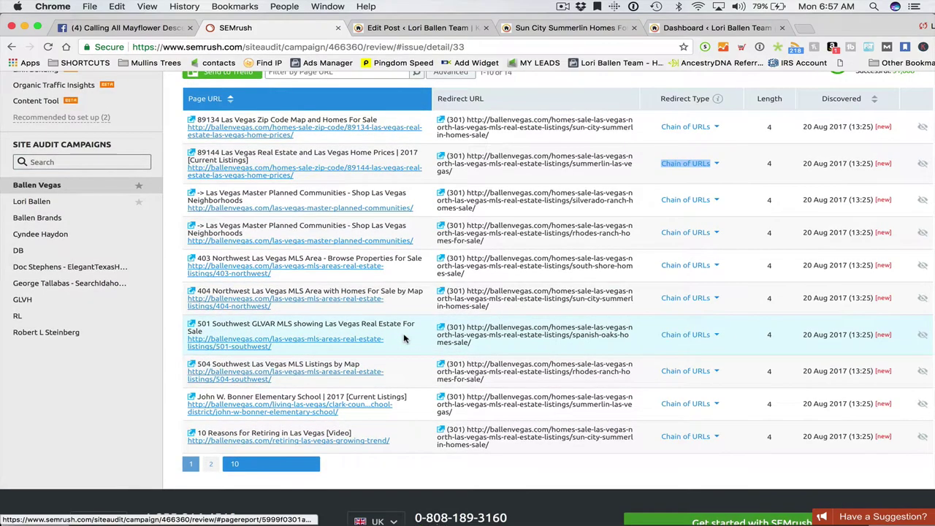
{"action": "scroll", "coordinate": [307, 431], "scroll_direction": "up", "scroll_amount": 2}
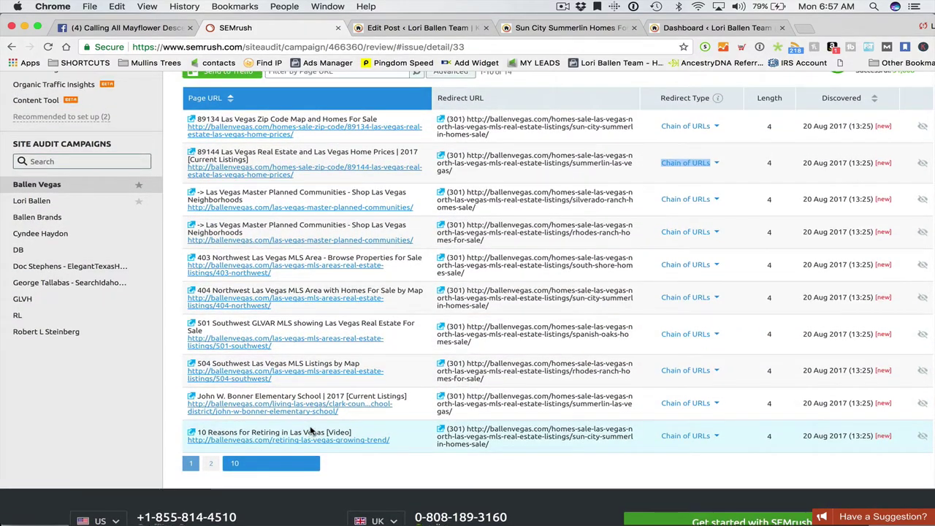
{"action": "scroll", "coordinate": [471, 228], "scroll_direction": "up", "scroll_amount": 5}
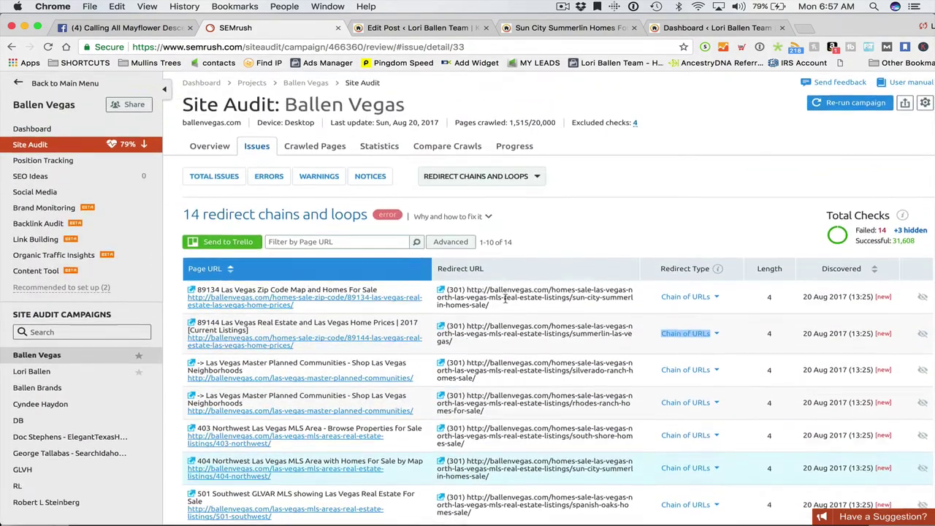
{"action": "scroll", "coordinate": [504, 298], "scroll_direction": "down", "scroll_amount": 2}
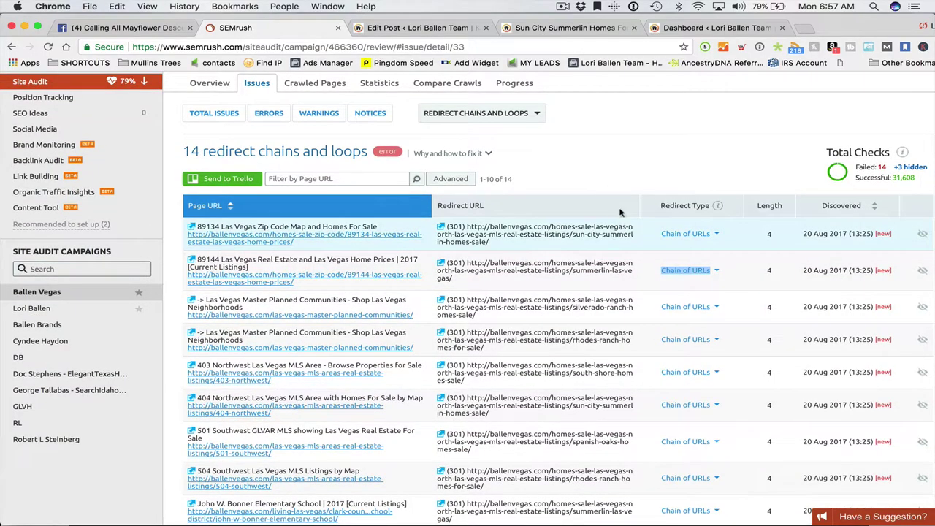
{"action": "scroll", "coordinate": [619, 163], "scroll_direction": "down", "scroll_amount": 1}
{"action": "scroll", "coordinate": [590, 142], "scroll_direction": "up", "scroll_amount": 3}
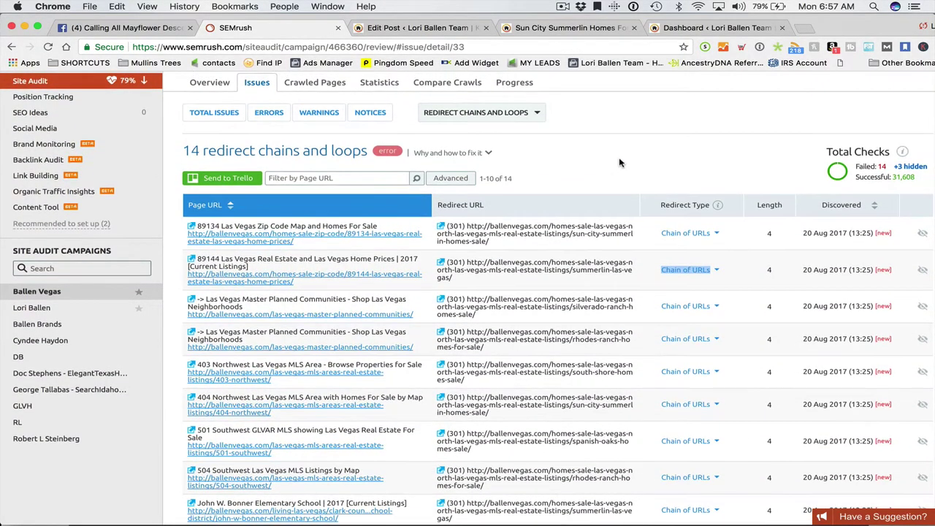
{"action": "scroll", "coordinate": [641, 224], "scroll_direction": "up", "scroll_amount": 2}
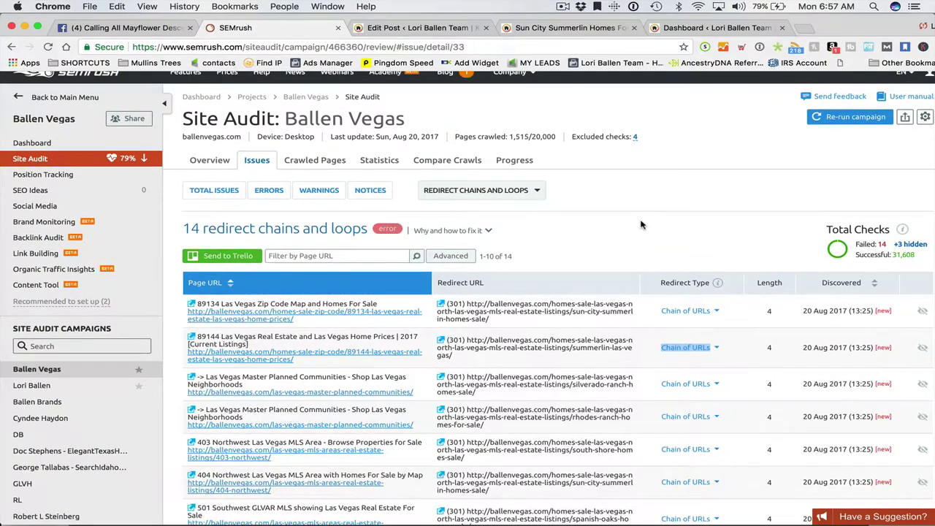
{"action": "scroll", "coordinate": [640, 224], "scroll_direction": "down", "scroll_amount": 2}
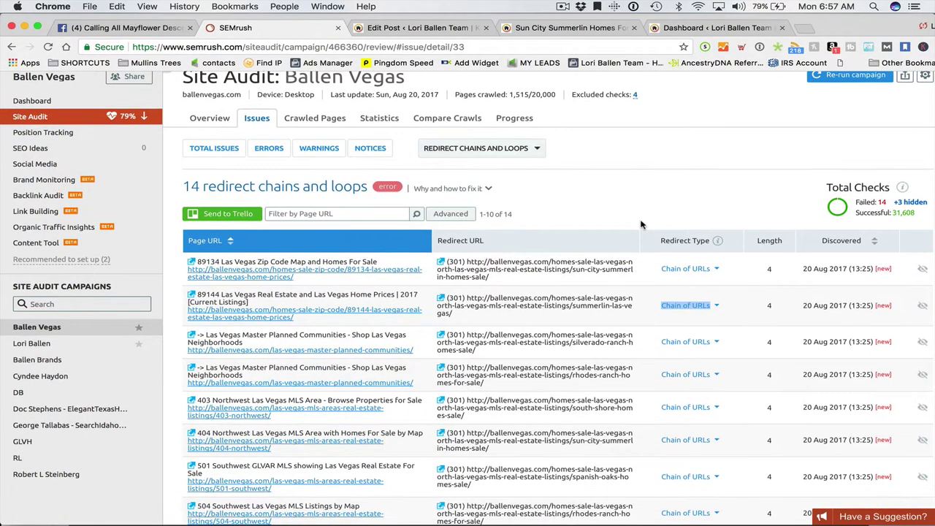
{"action": "scroll", "coordinate": [640, 224], "scroll_direction": "up", "scroll_amount": 2}
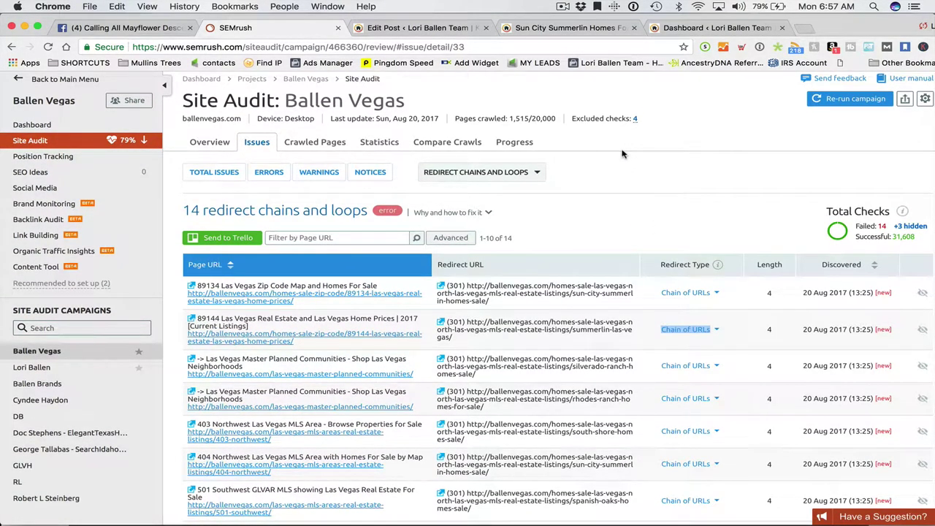